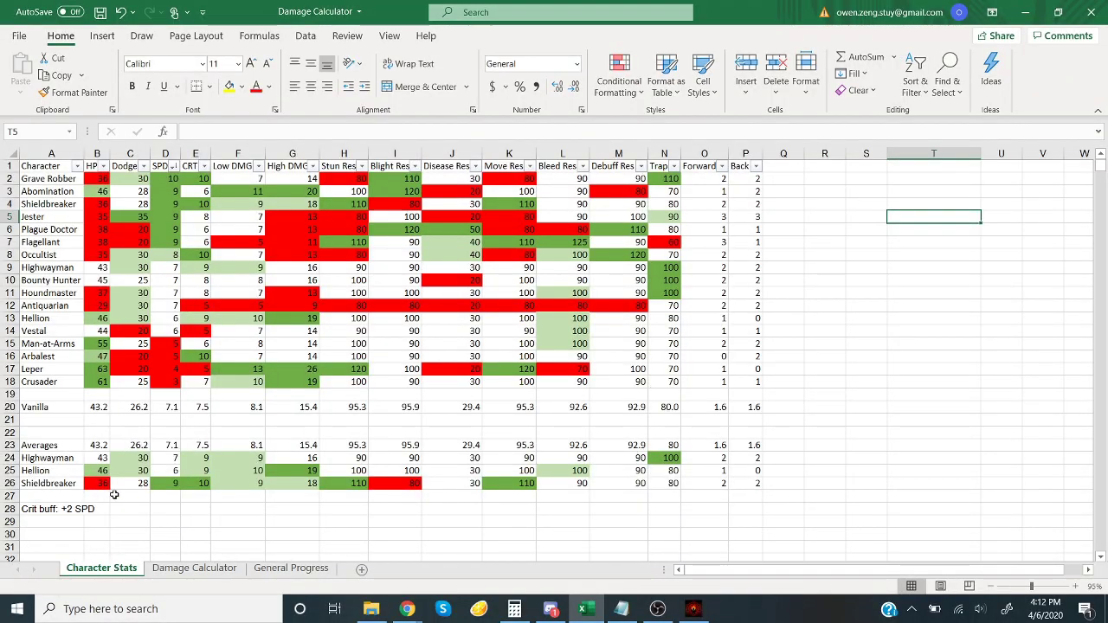
Step: Compare the Highwayman and Hellion stat rows with the averages, including the Highwayman's row in the main character table
left_click_drag(34, 460, 749, 458)
left_click_drag(73, 474, 753, 479)
left_click(800, 445)
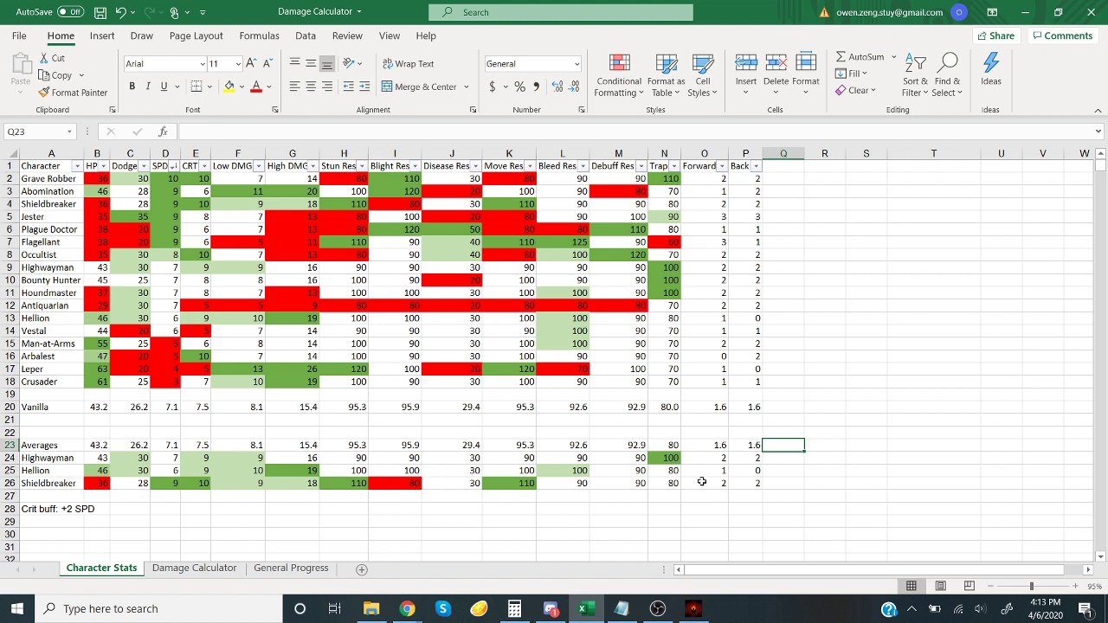
left_click_drag(52, 458, 742, 446)
left_click(792, 405)
left_click(817, 421)
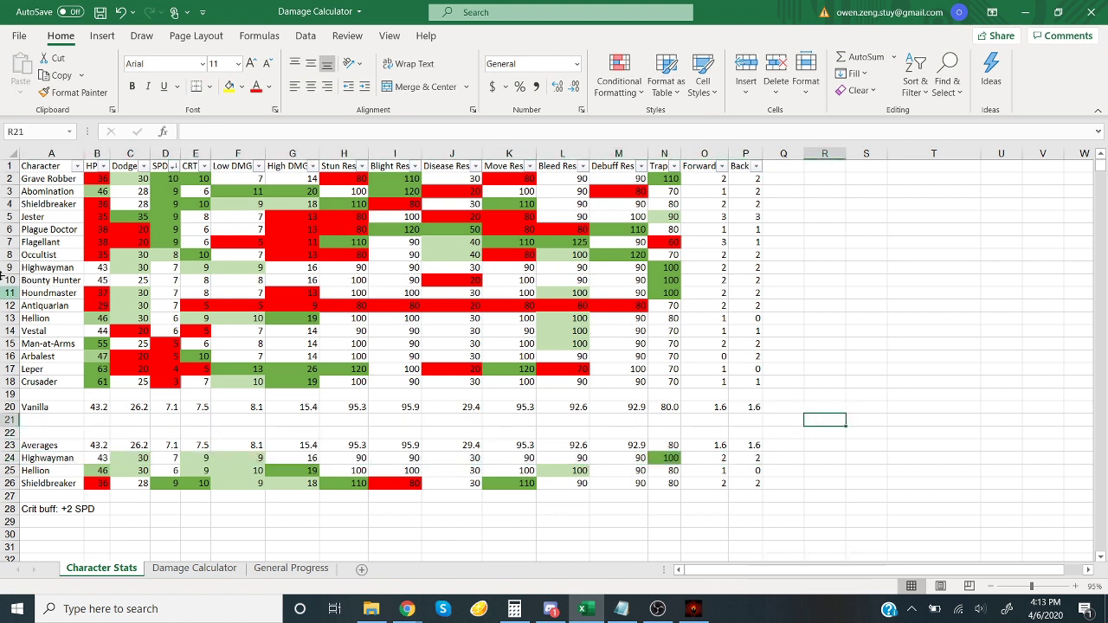
left_click_drag(65, 267, 753, 273)
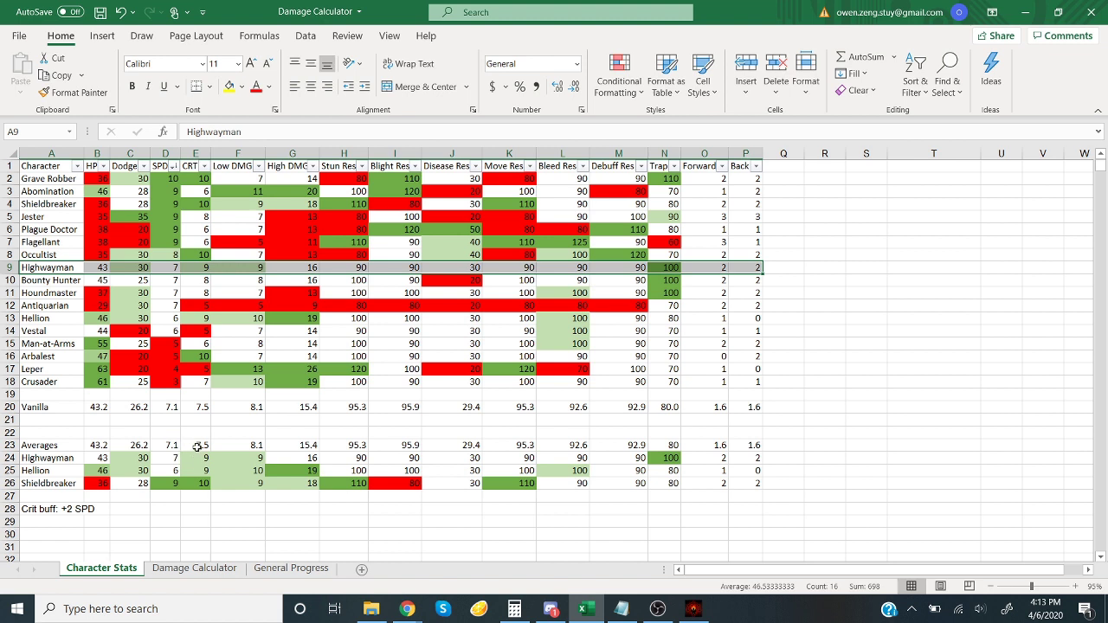
Step: Sort the main character table by CRT from largest to smallest
left_click(204, 165)
left_click(193, 204)
left_click_drag(205, 229, 205, 238)
left_click(229, 219)
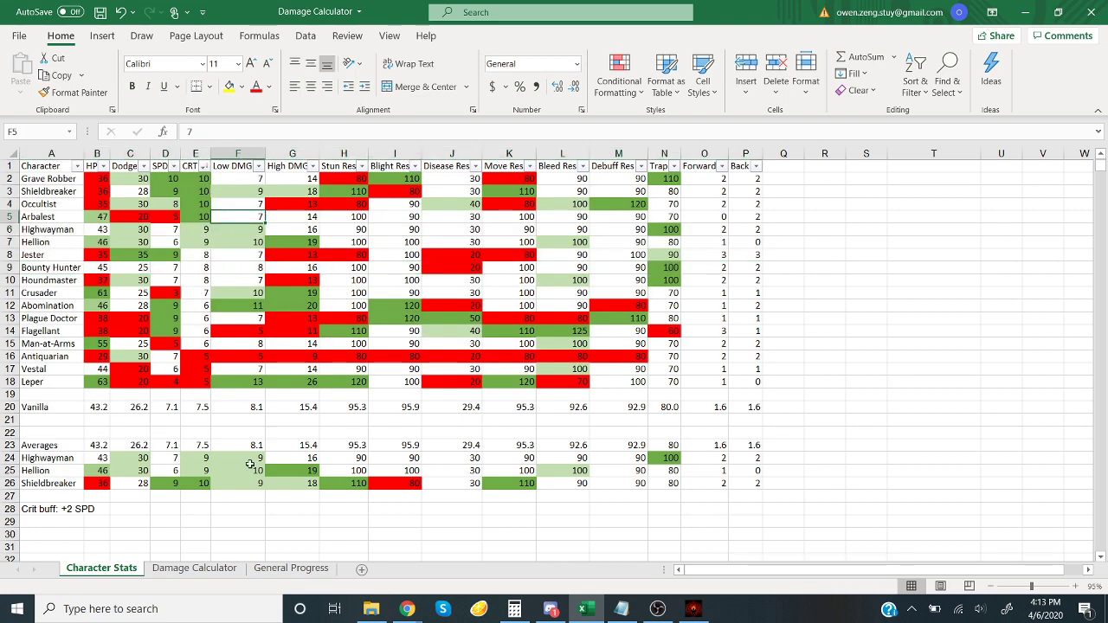
Step: Examine the Highwayman's low damage, then the full Highwayman and Hellion rows below the averages
mouse_move(251, 457)
left_mouse_down()
mouse_move(274, 458)
mouse_move(279, 422)
mouse_move(258, 453)
left_mouse_up()
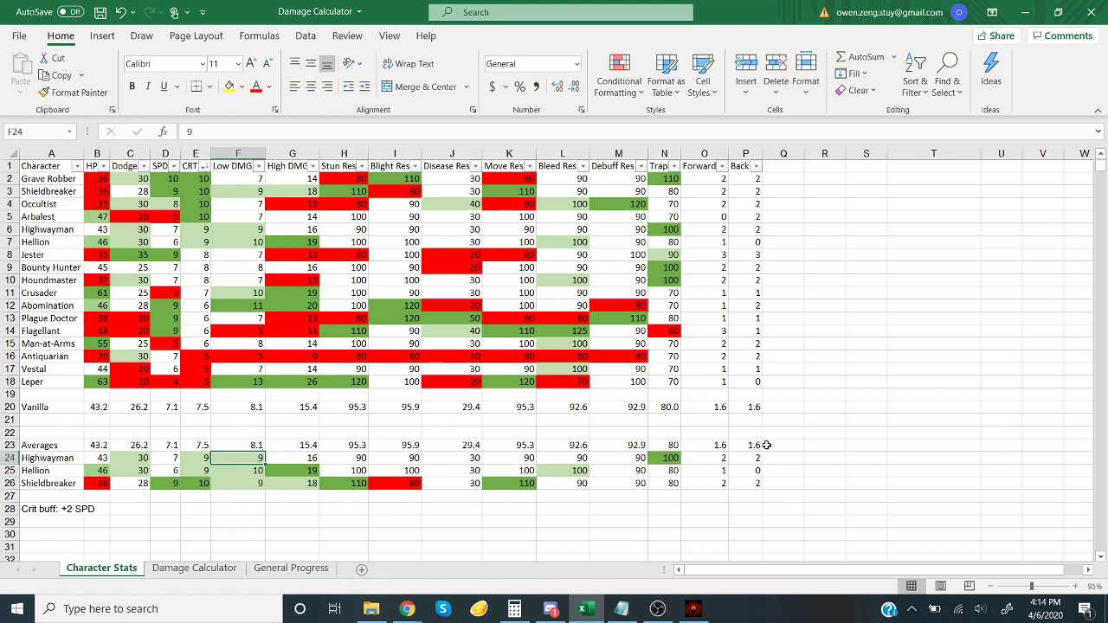
left_click_drag(58, 458, 756, 457)
left_click(793, 379)
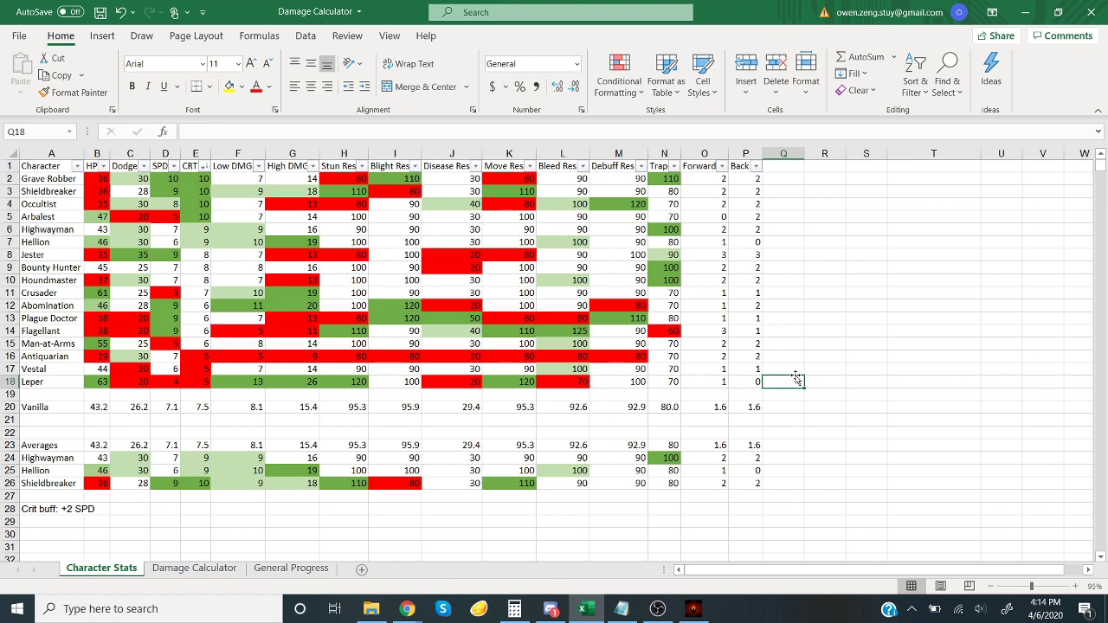
left_click_drag(31, 469, 749, 469)
left_click(826, 393)
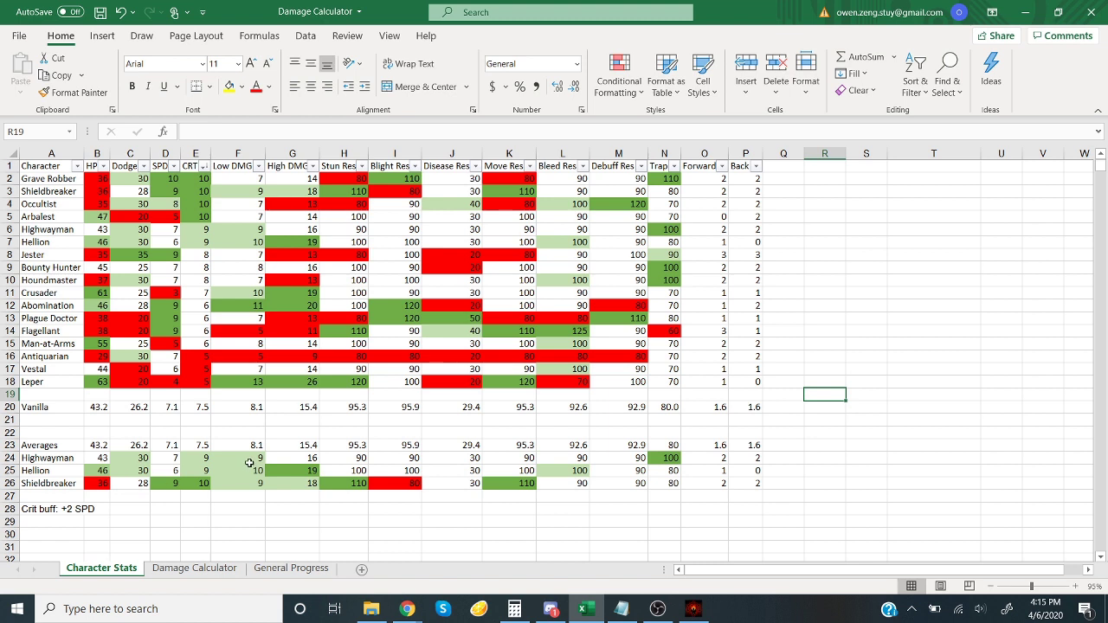
Step: Examine the Highwayman's low and high damage and its forward and back movement values in the comparison rows
left_click_drag(249, 463, 298, 459)
left_click(313, 421)
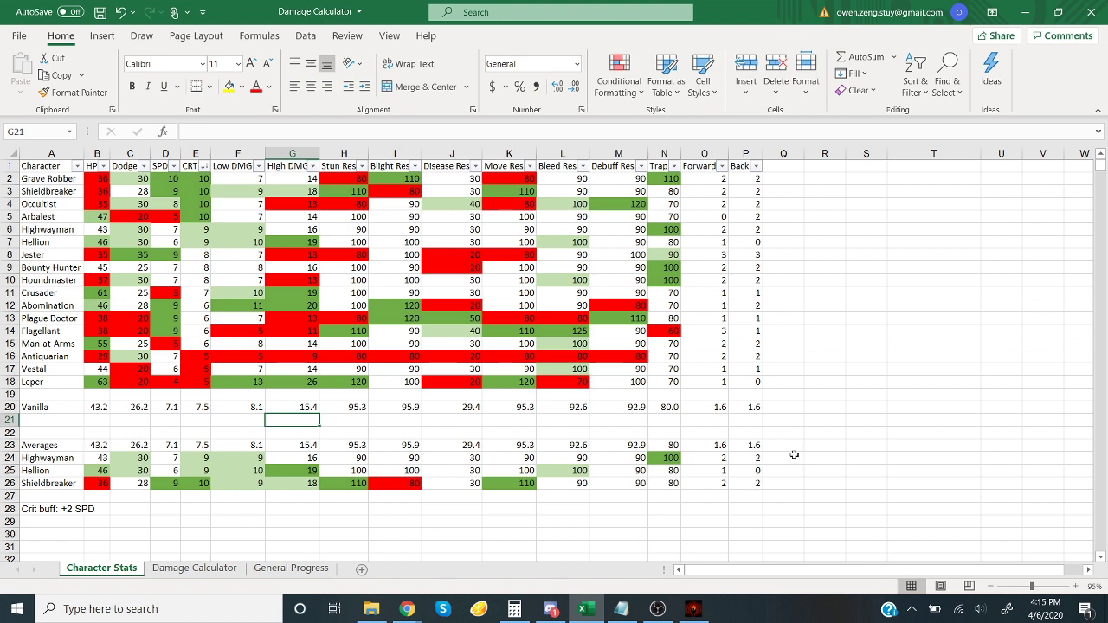
left_click_drag(712, 460, 749, 458)
left_click(832, 374)
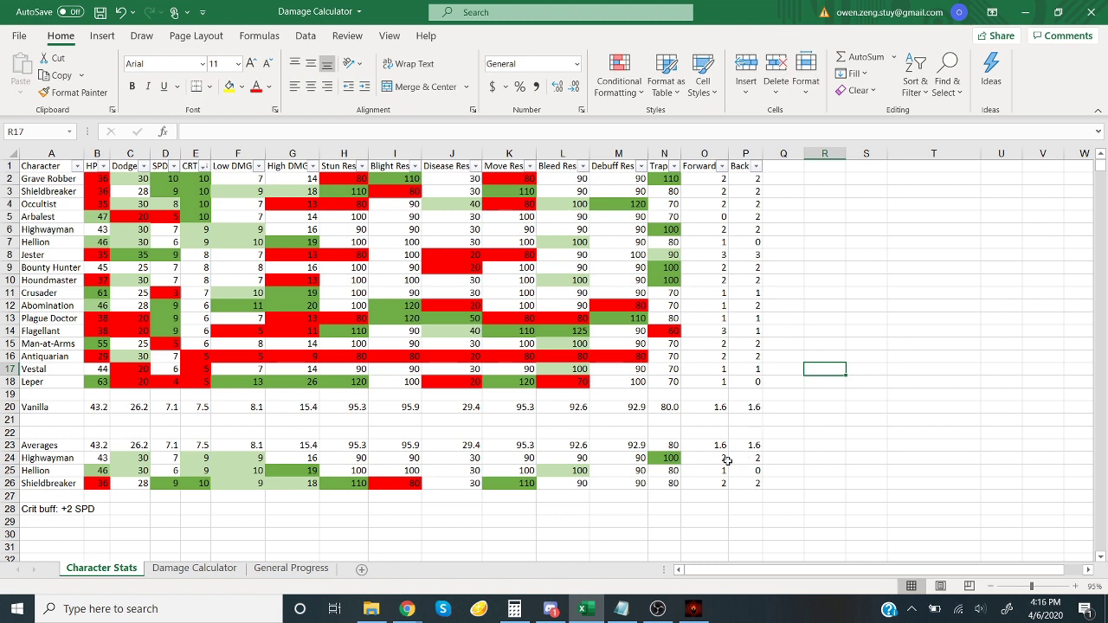
mouse_move(745, 461)
left_mouse_down()
mouse_move(718, 463)
mouse_move(746, 458)
left_mouse_up()
left_click(818, 426)
left_click(776, 446)
left_click(832, 382)
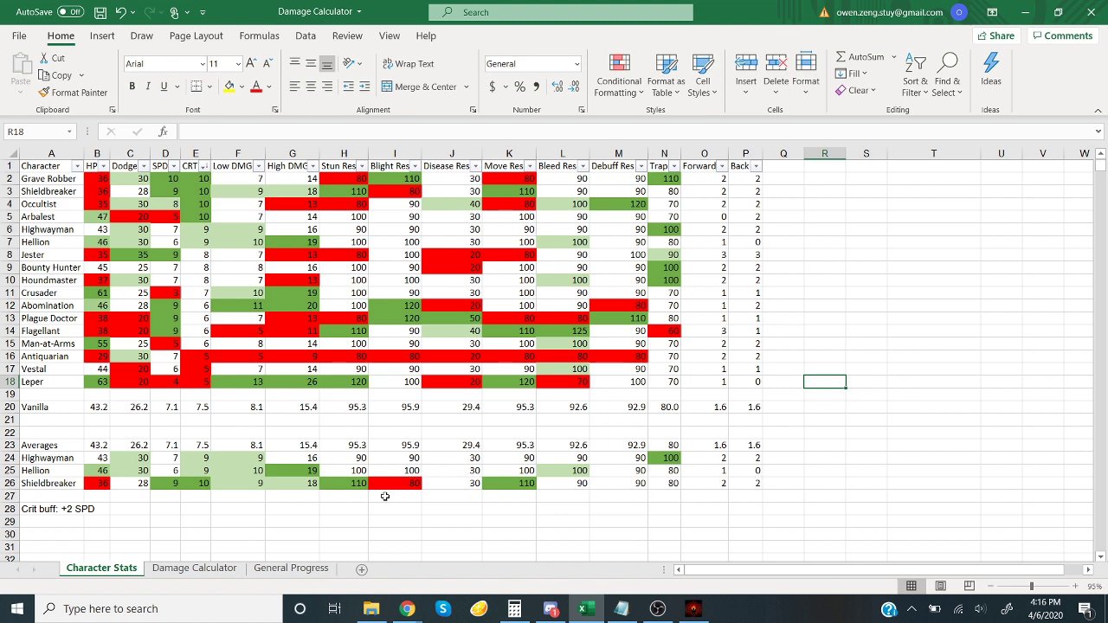
Step: Review the crit buff note below the comparison rows alongside the Highwayman's CRT and SPD values
left_click(69, 509)
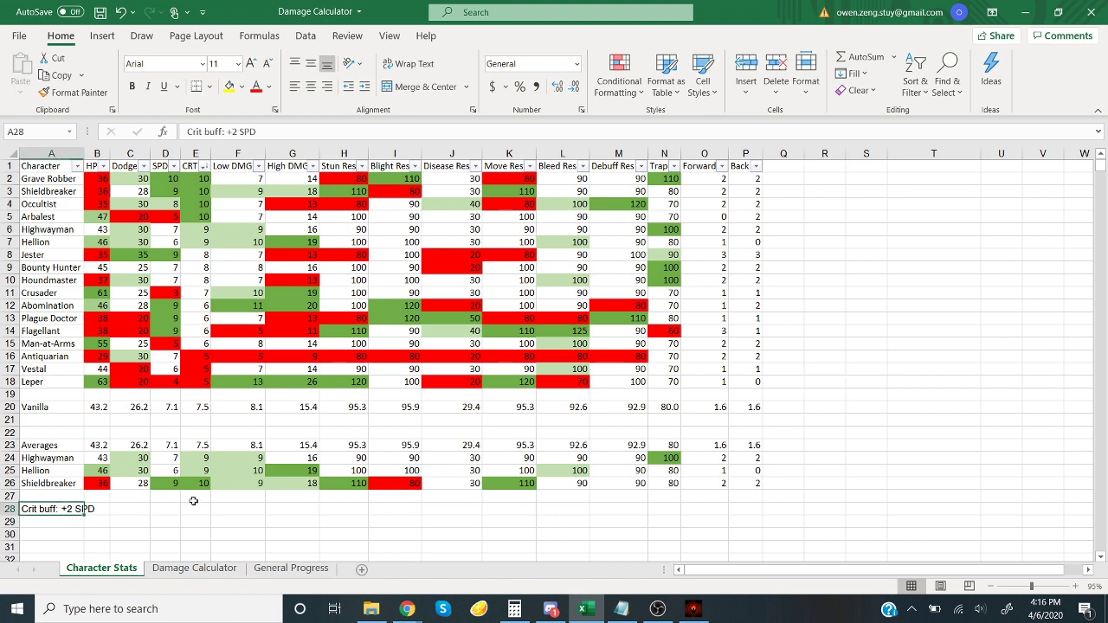
left_click(206, 457)
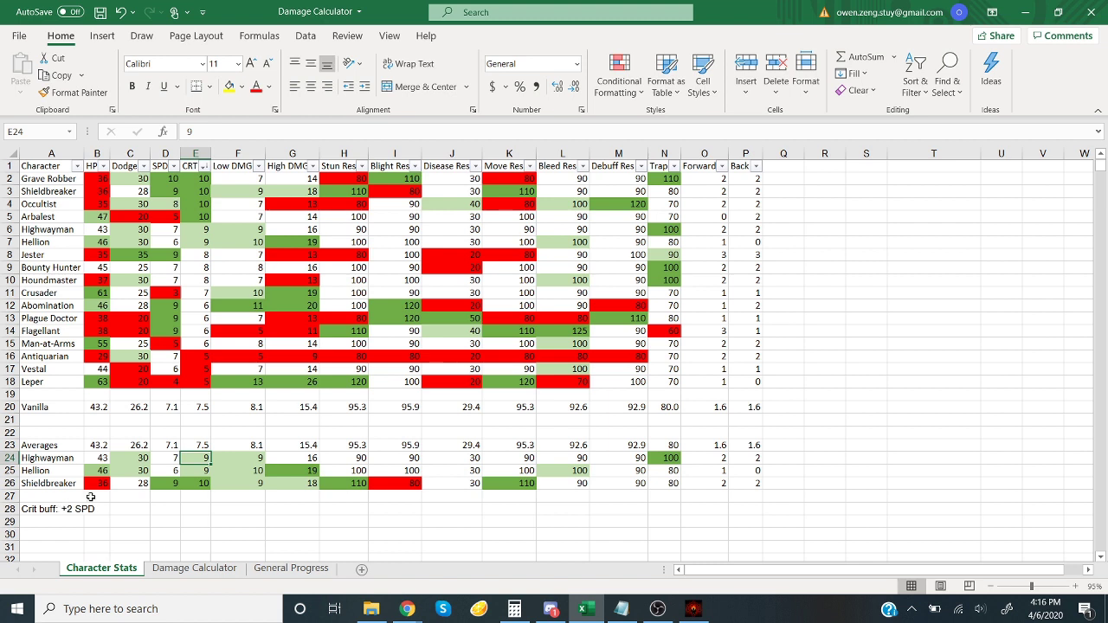
double_click(67, 508)
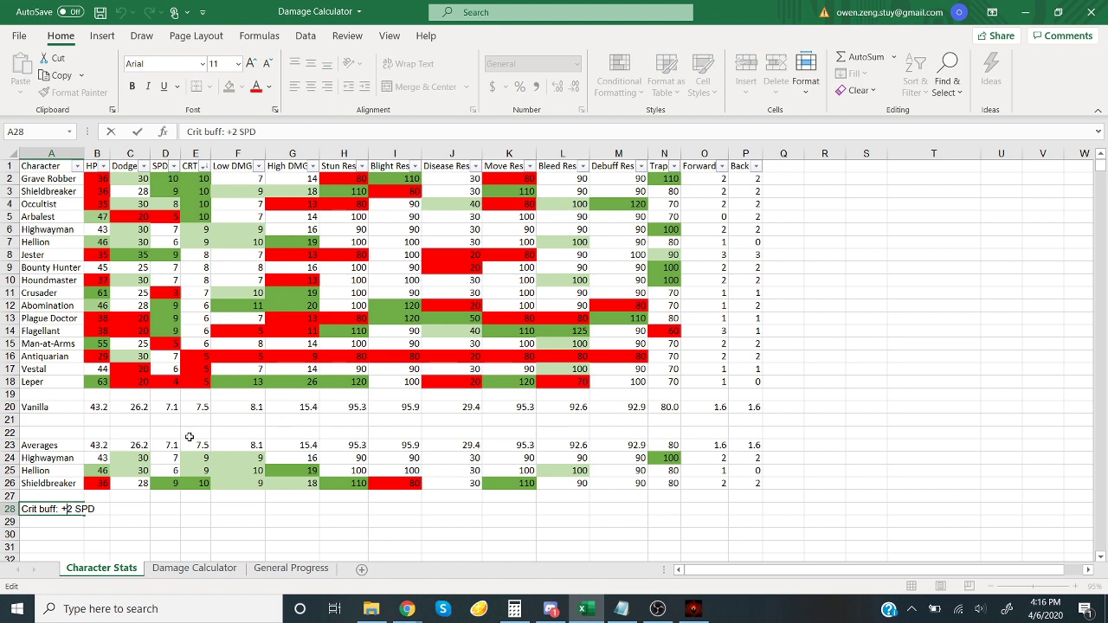
left_click(160, 457)
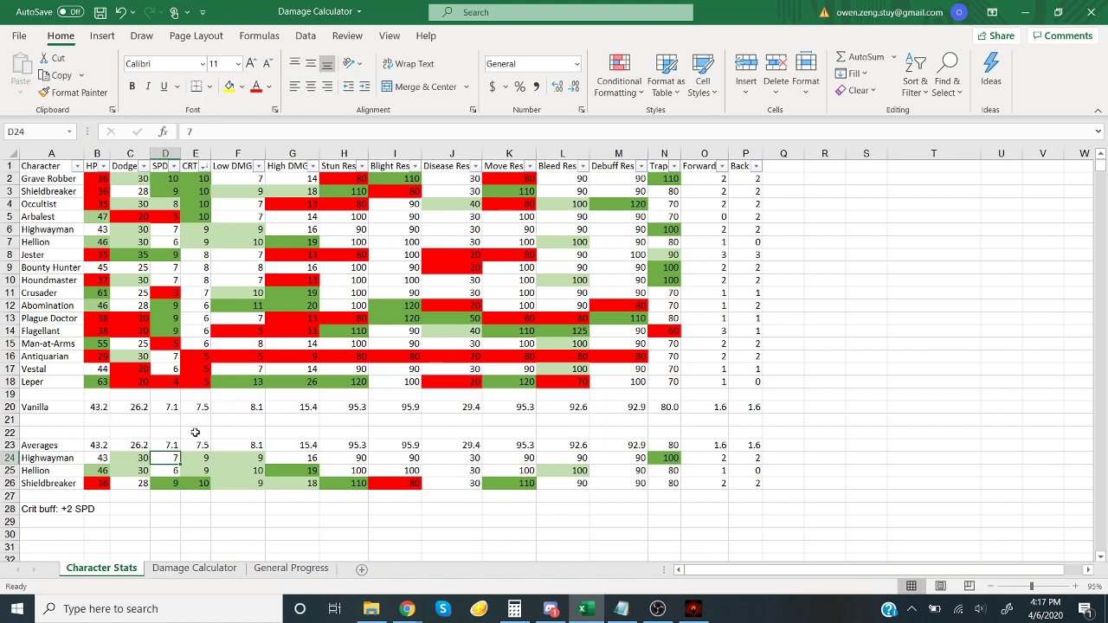
double_click(71, 509)
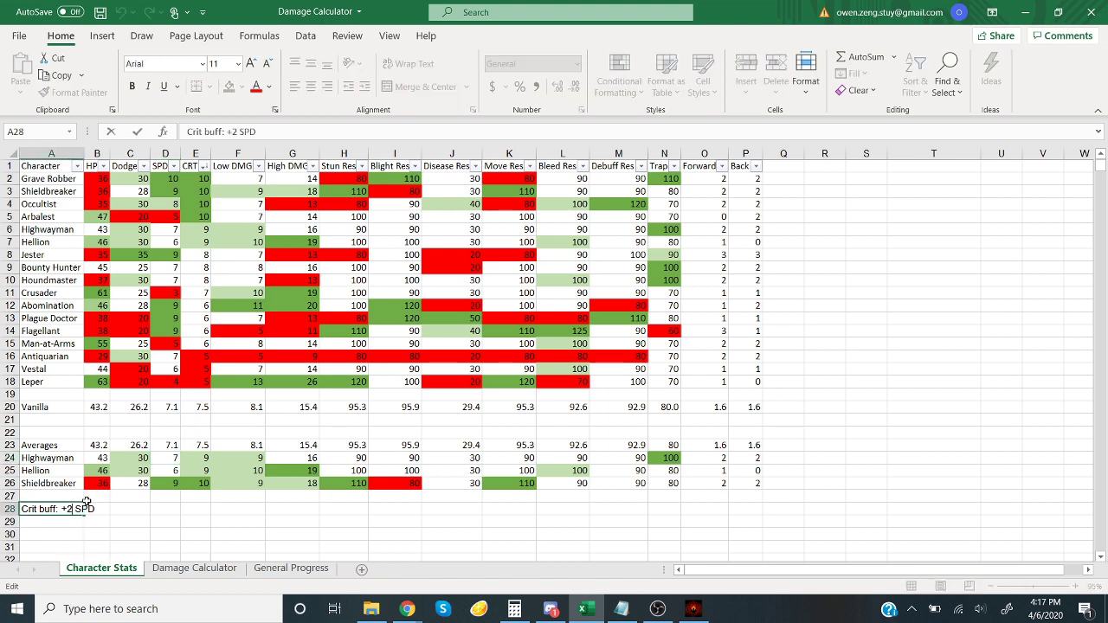
key("Return")
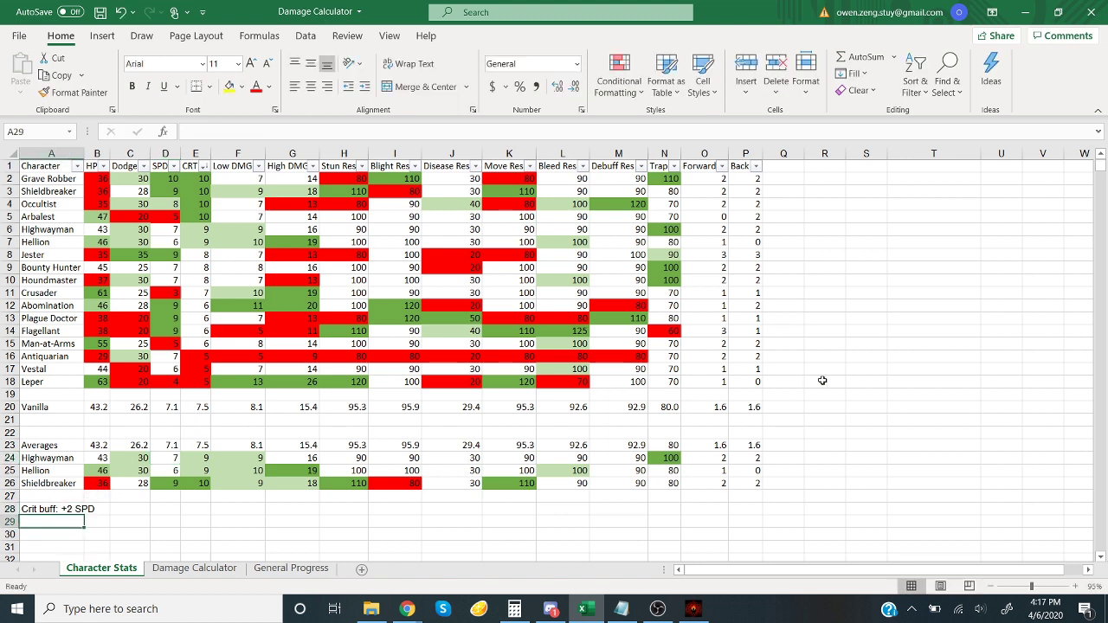
Step: Switch to the Darkest Dungeon game to view the Highwayman's character sheet
left_click(692, 608)
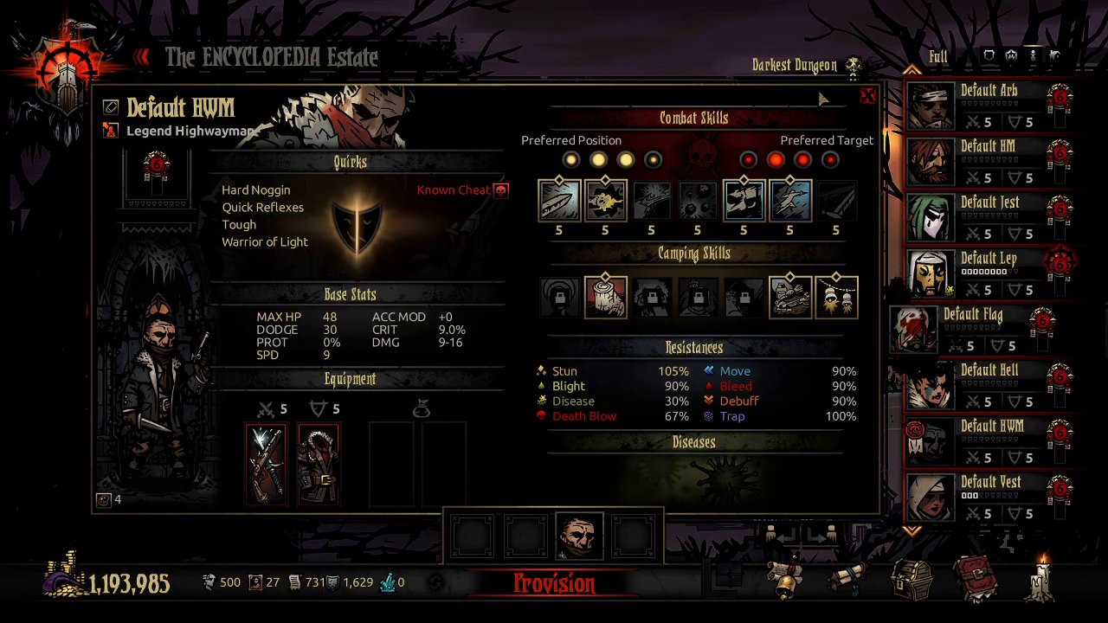